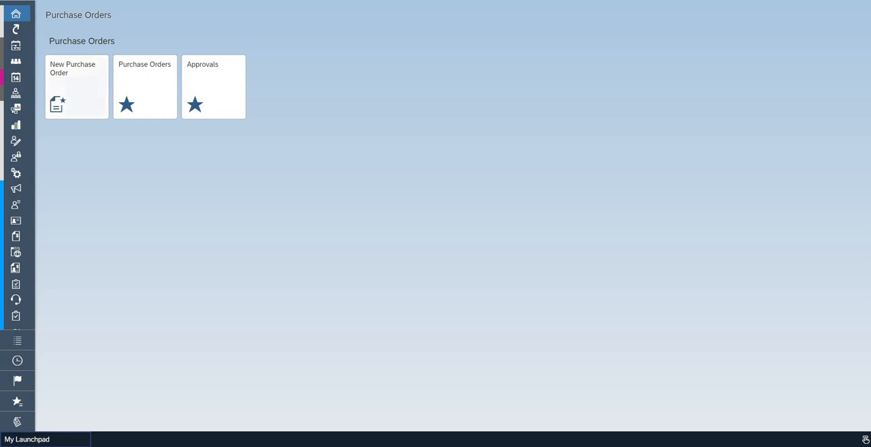
Start a new purchase order and set its supplier to Televista Ltd
{"action": "left_click", "coordinate": [77, 87]}
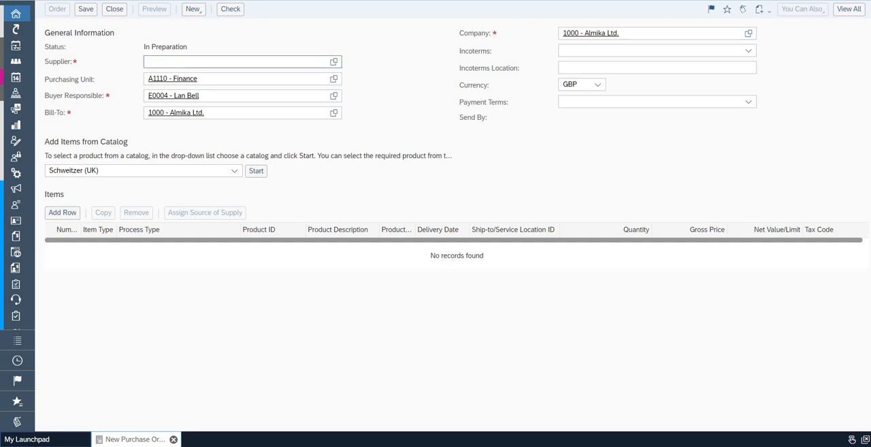
{"action": "left_click", "coordinate": [238, 62]}
{"action": "type", "text": "tele"}
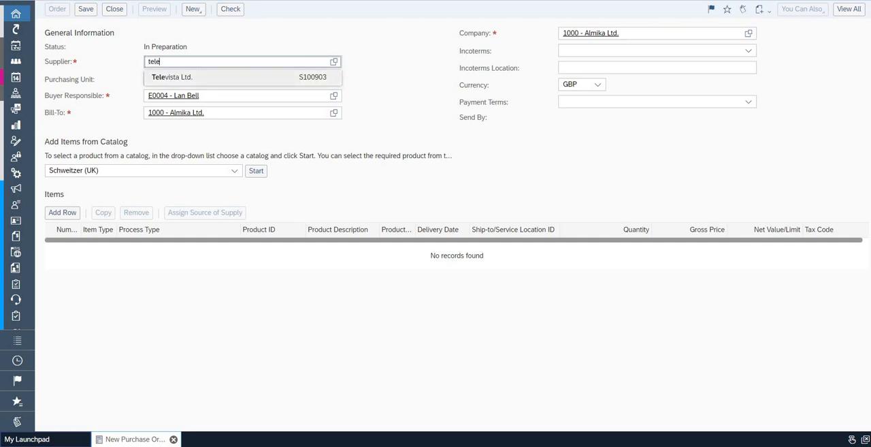
{"action": "key", "text": "Return"}
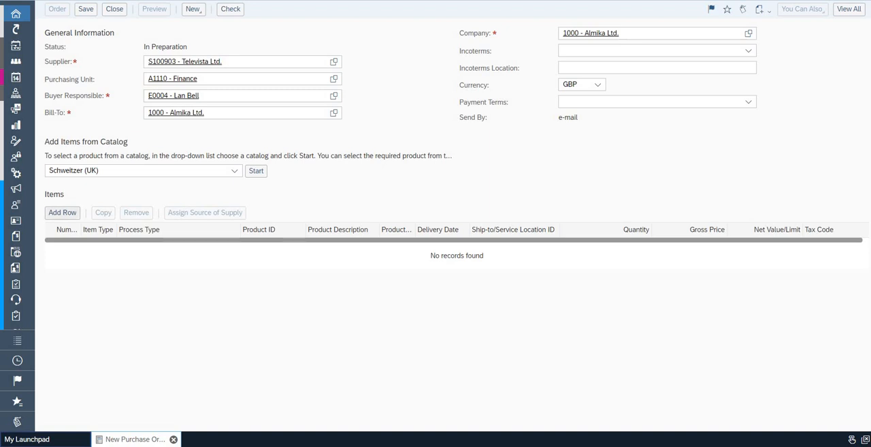
Add an item row to the purchase order and look through its available process types
{"action": "left_click", "coordinate": [63, 213]}
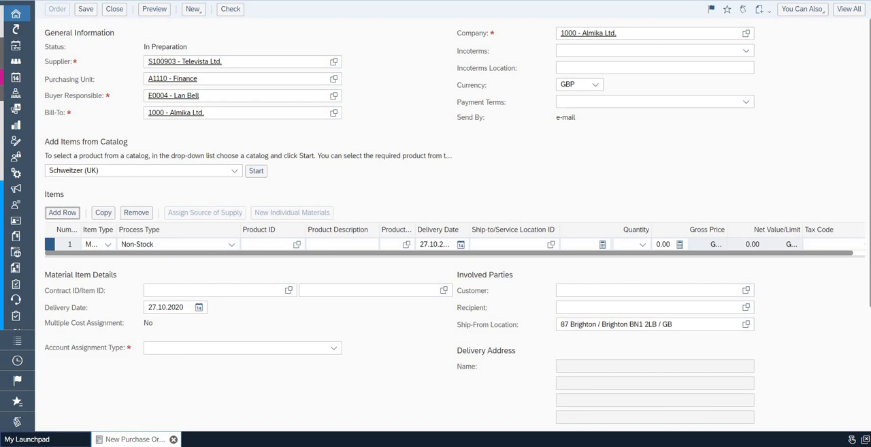
{"action": "left_click", "coordinate": [232, 244]}
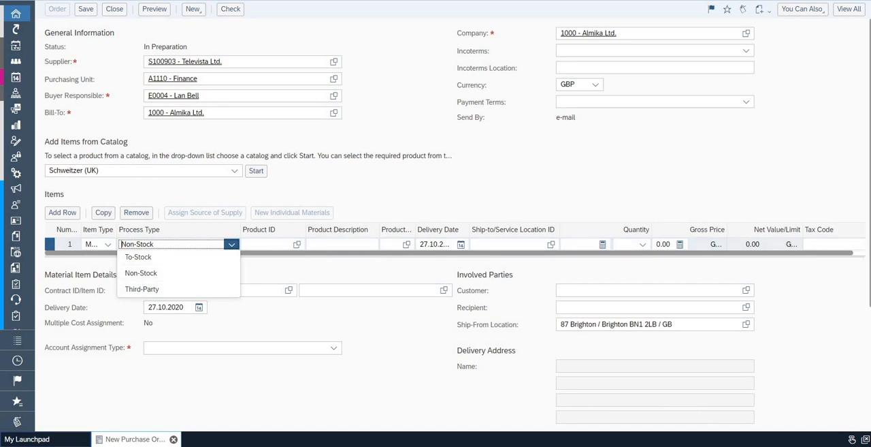
{"action": "left_click", "coordinate": [300, 194]}
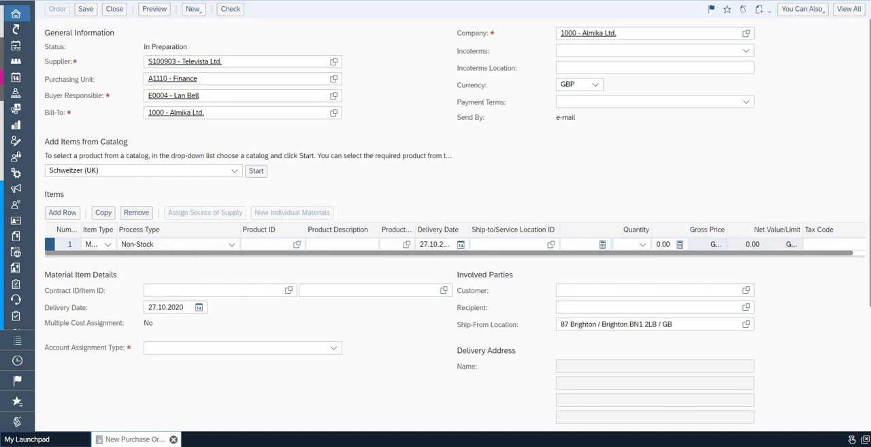
Show the full purchase order view and examine the item line through to its price and net value columns
{"action": "left_click", "coordinate": [849, 9]}
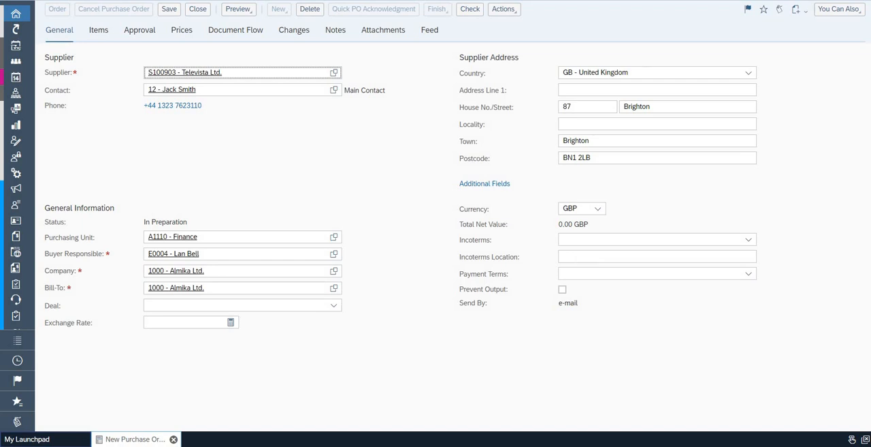
{"action": "left_click", "coordinate": [98, 30]}
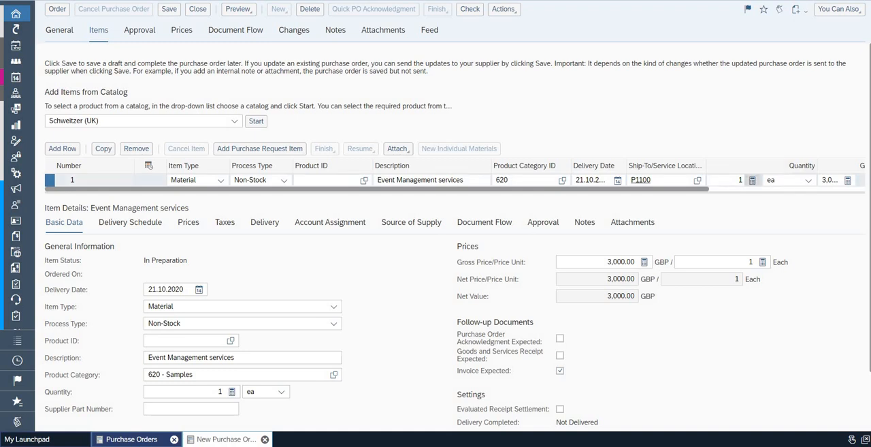
{"action": "left_click_drag", "start_coordinate": [677, 188], "coordinate": [833, 188]}
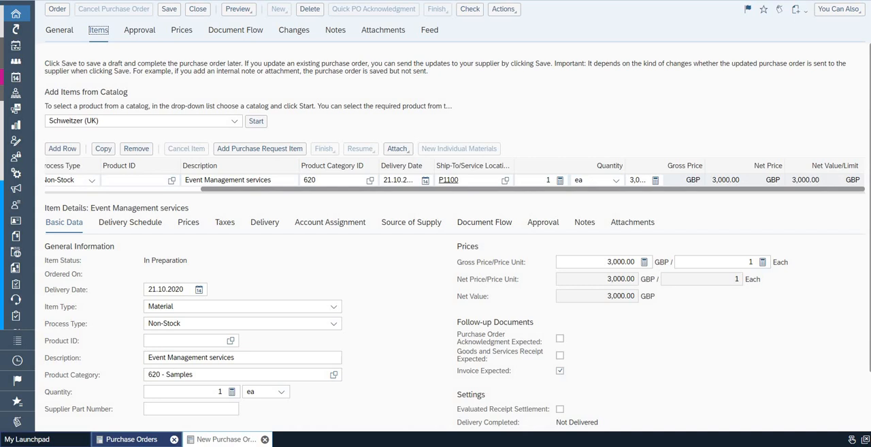
Examine the Event Management services item's account assignment and the available account assignment types
{"action": "left_click", "coordinate": [330, 223]}
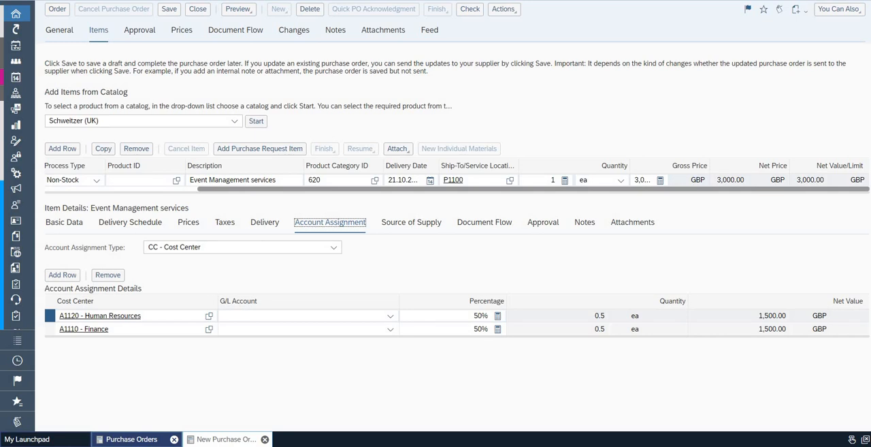
{"action": "left_click", "coordinate": [333, 247]}
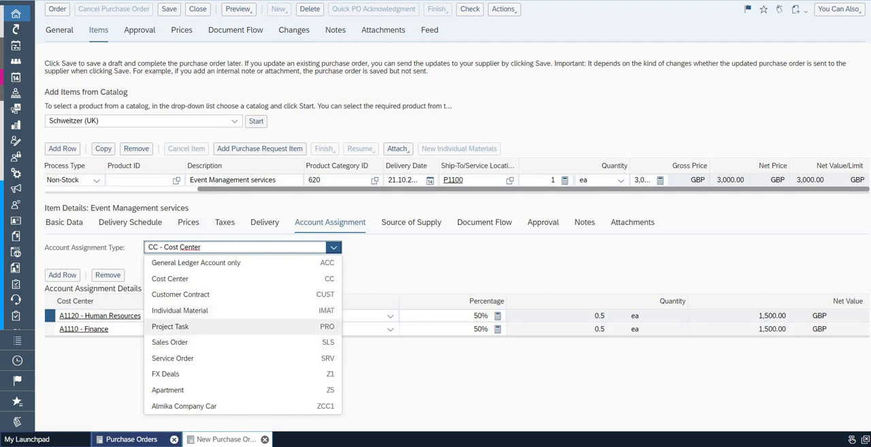
{"action": "key", "text": "Escape"}
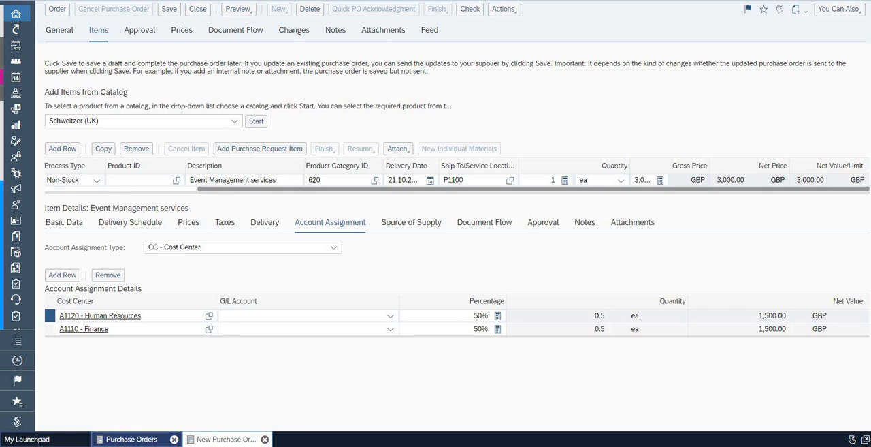
Check the order's approval process and submit the order for approval, refreshing the purchase orders list
{"action": "left_click", "coordinate": [140, 30]}
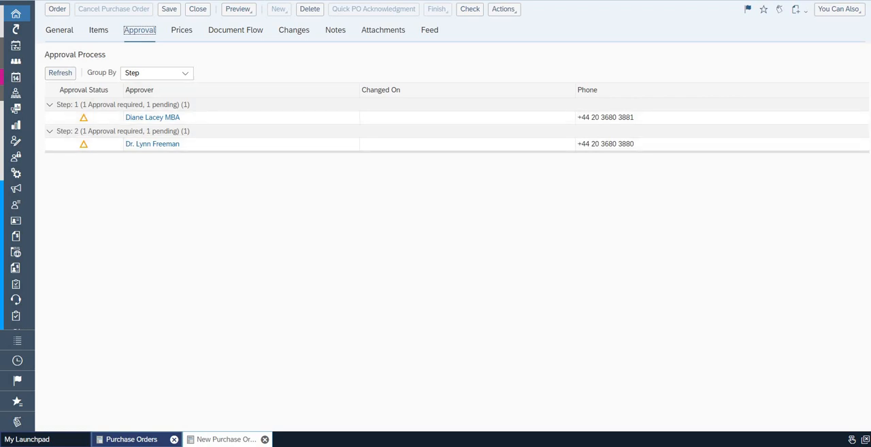
{"action": "left_click", "coordinate": [57, 9]}
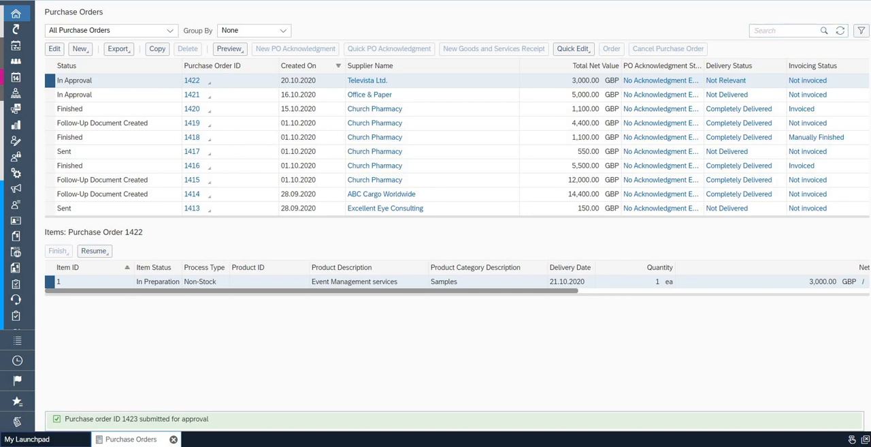
{"action": "left_click", "coordinate": [840, 30]}
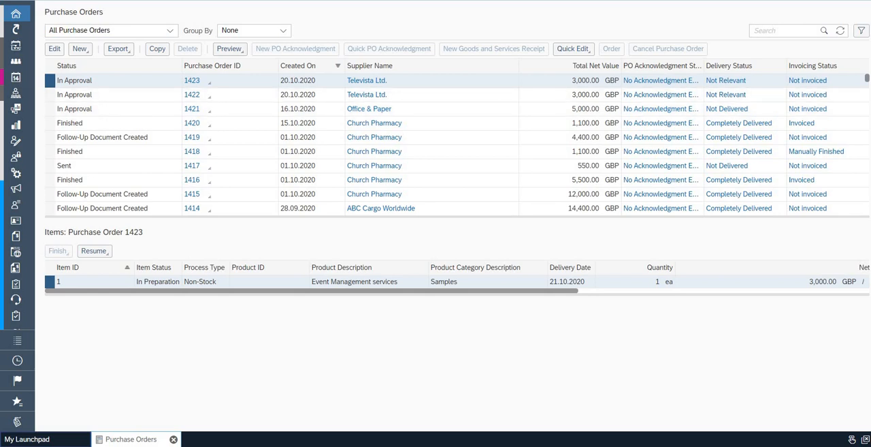
Log off the current session and restart the application at the log-on page
{"action": "left_click", "coordinate": [778, 1]}
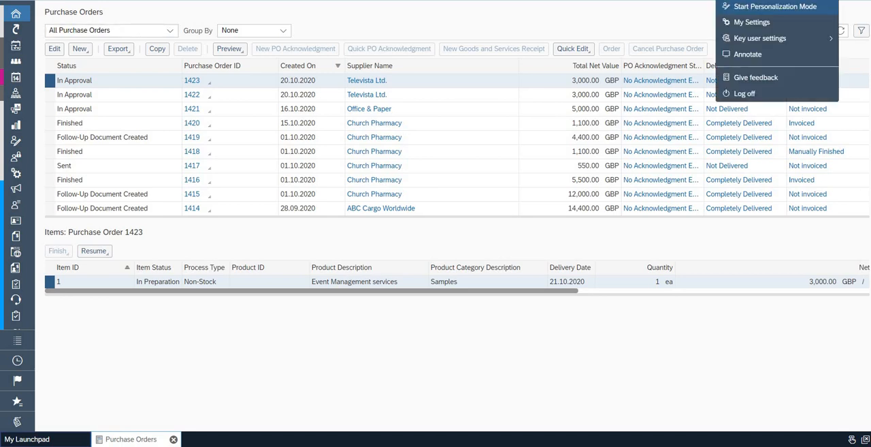
{"action": "left_click", "coordinate": [745, 93]}
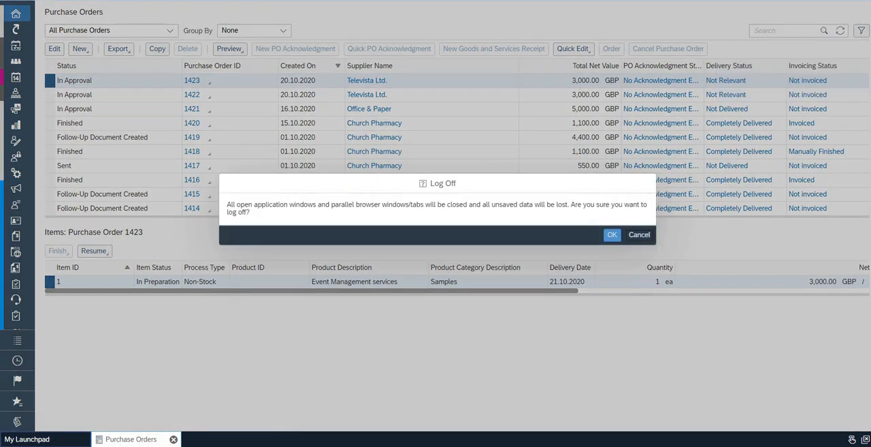
{"action": "left_click", "coordinate": [612, 234]}
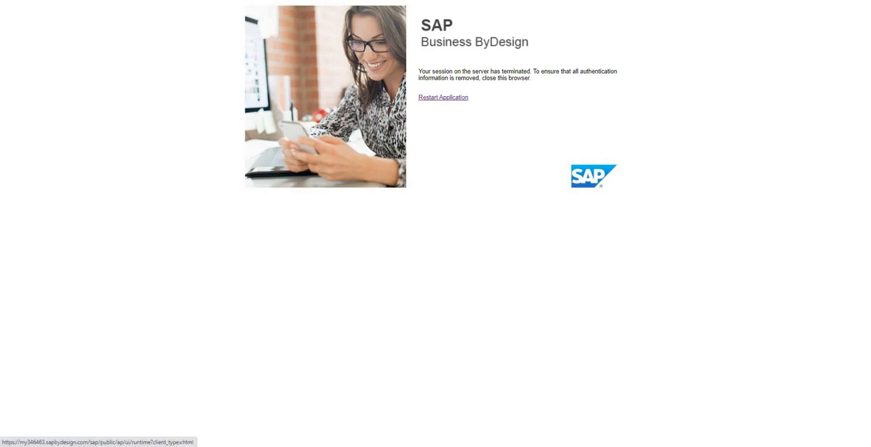
{"action": "left_click", "coordinate": [443, 97]}
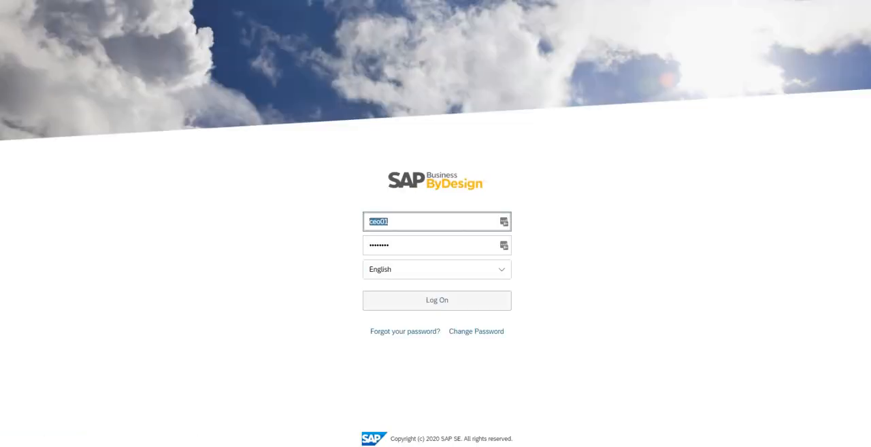
Log on as financial01 with the account password and continue past the existing-session notice
{"action": "type", "text": "financial01"}
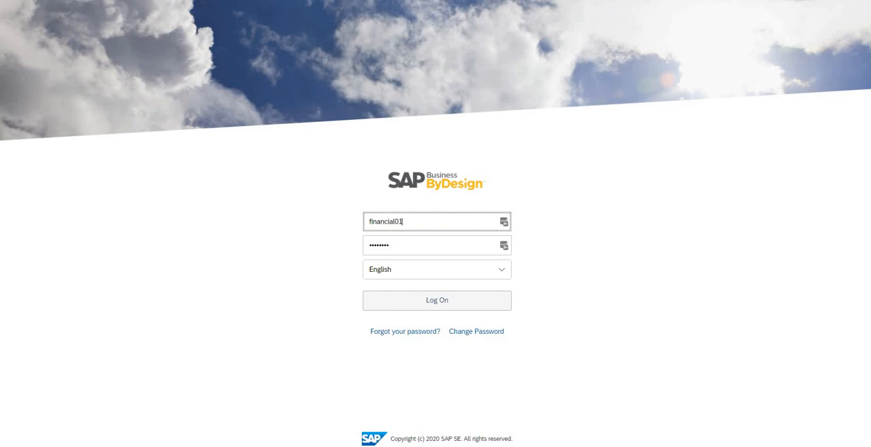
{"action": "key", "text": "Tab"}
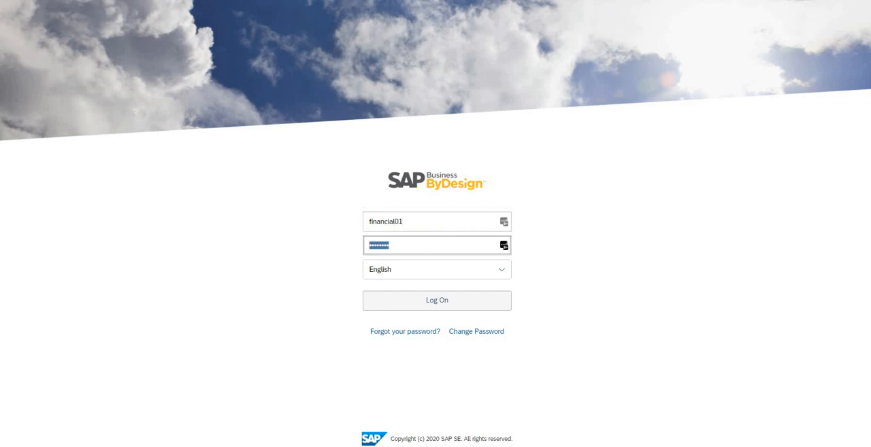
{"action": "type", "text": "••••••••"}
{"action": "key", "text": "Return"}
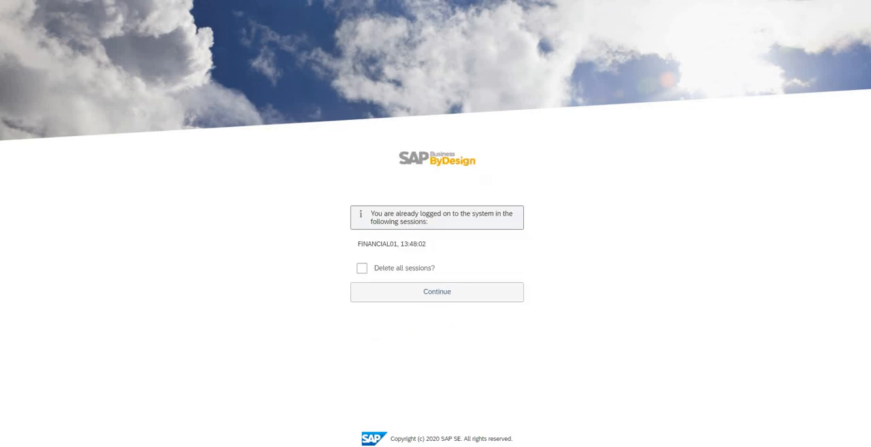
{"action": "key", "text": "Return"}
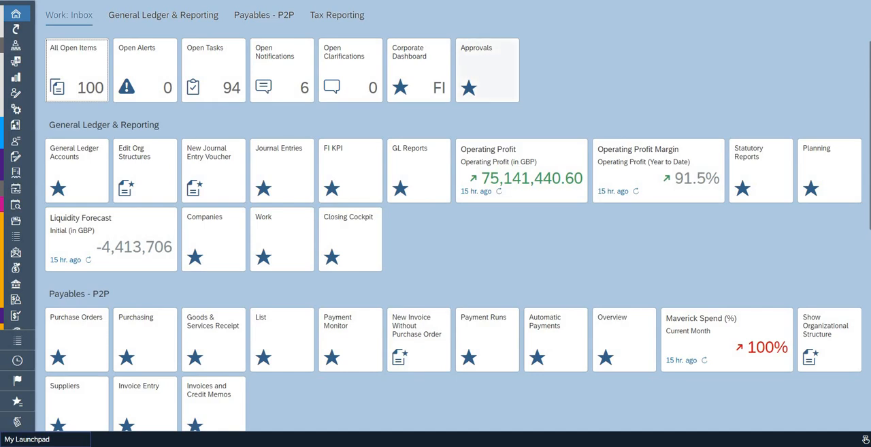
Open the approvals list and examine the first Televista Ltd. purchase order task's approval details, closing the task without saving
{"action": "left_click", "coordinate": [487, 62]}
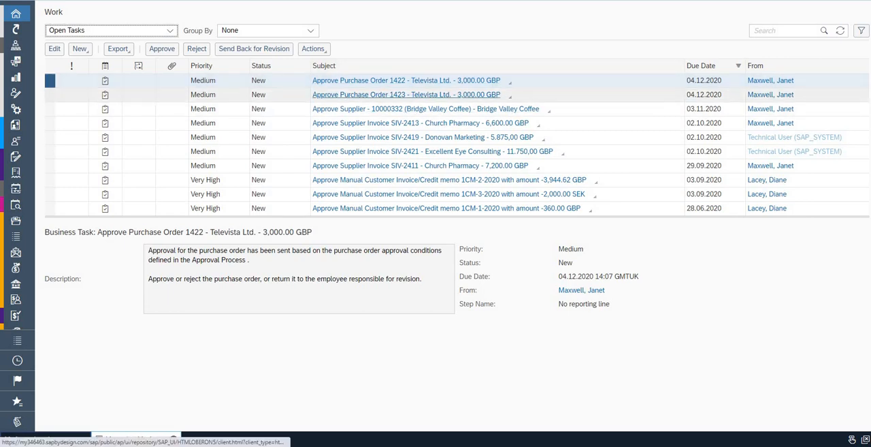
{"action": "left_click", "coordinate": [407, 81]}
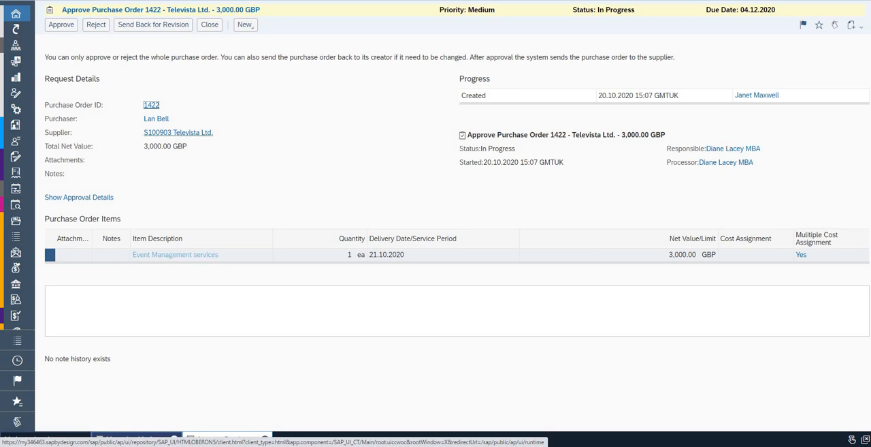
{"action": "left_click", "coordinate": [79, 197]}
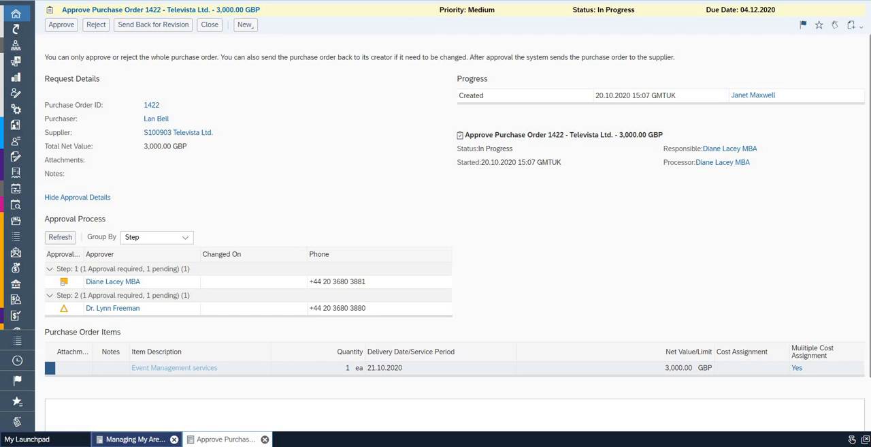
{"action": "left_click", "coordinate": [265, 439]}
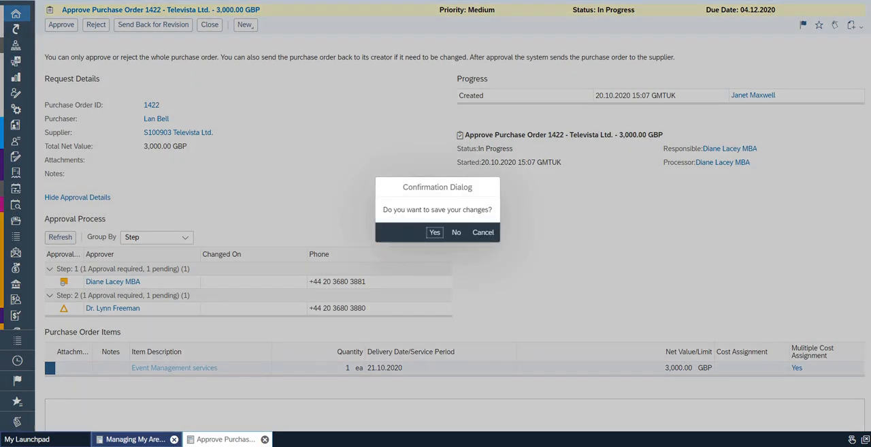
{"action": "left_click", "coordinate": [456, 232]}
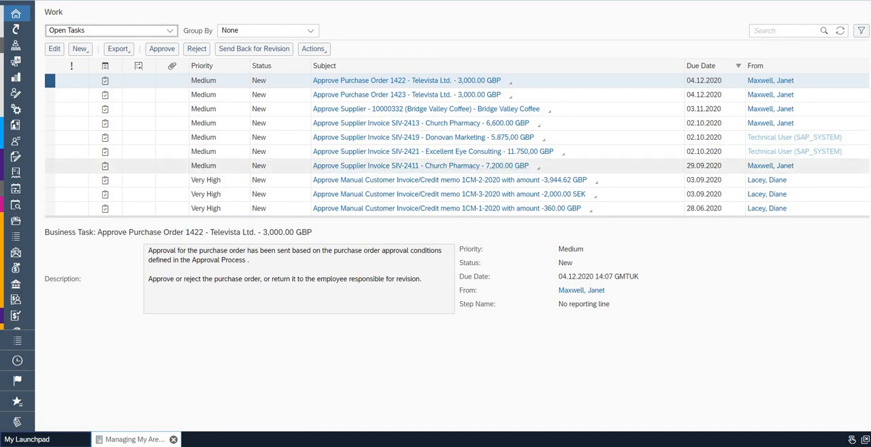
Approve both Televista Ltd. purchase order tasks of 3,000.00 GBP together
{"action": "left_click", "coordinate": [51, 95], "text": "ctrl"}
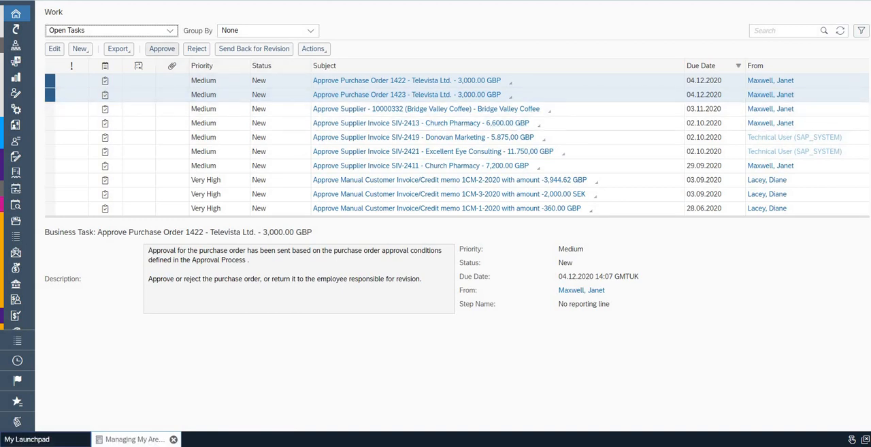
{"action": "left_click", "coordinate": [162, 48]}
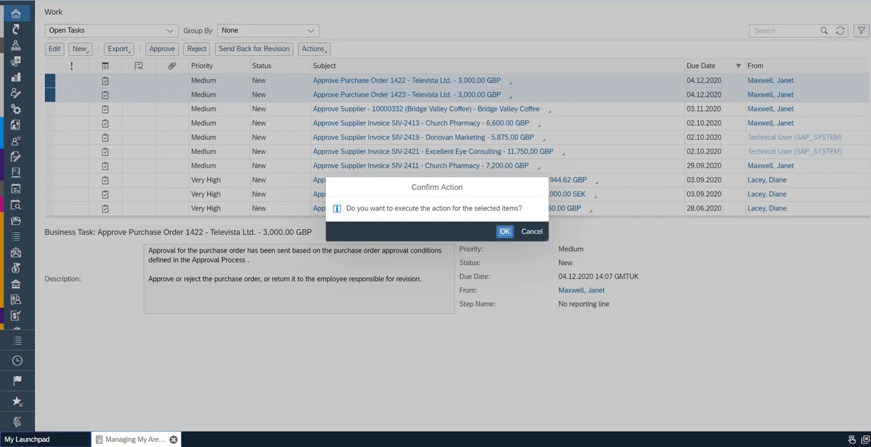
{"action": "left_click", "coordinate": [504, 231]}
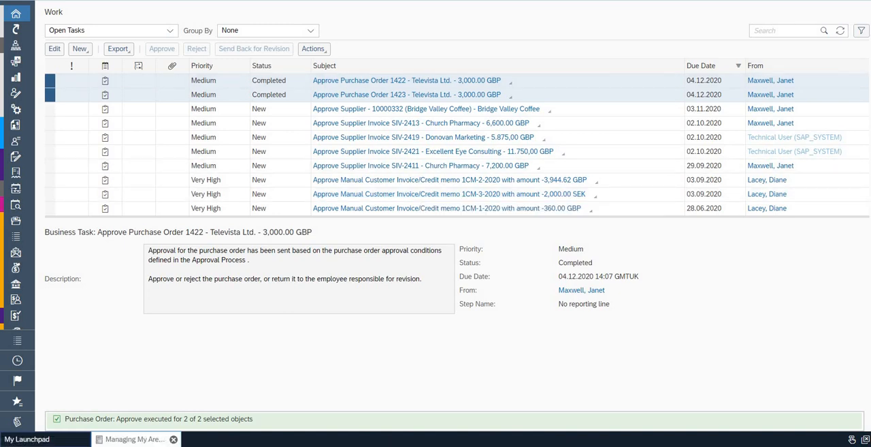
Switch to the administration01 user and open the purchase orders list
{"action": "left_click", "coordinate": [831, 2]}
{"action": "left_click", "coordinate": [749, 93]}
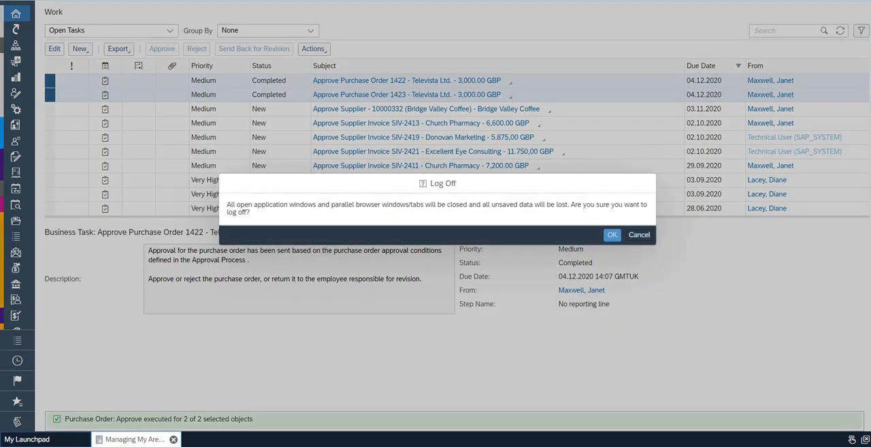
{"action": "left_click", "coordinate": [611, 235]}
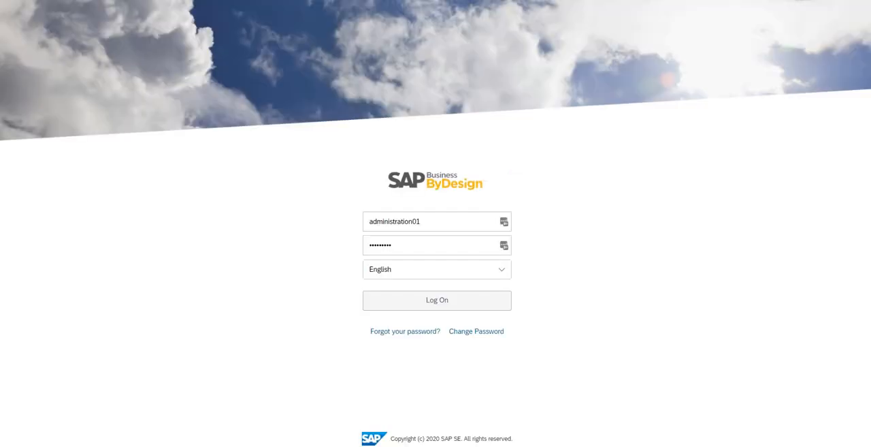
{"action": "left_click", "coordinate": [437, 300]}
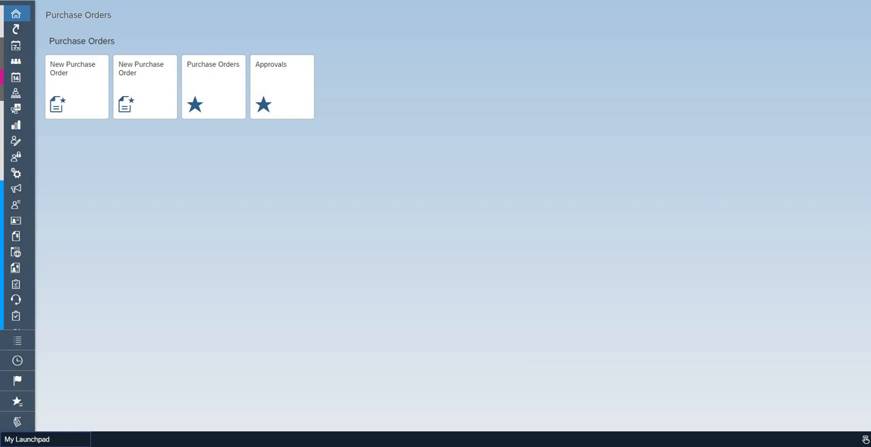
{"action": "left_click", "coordinate": [214, 87]}
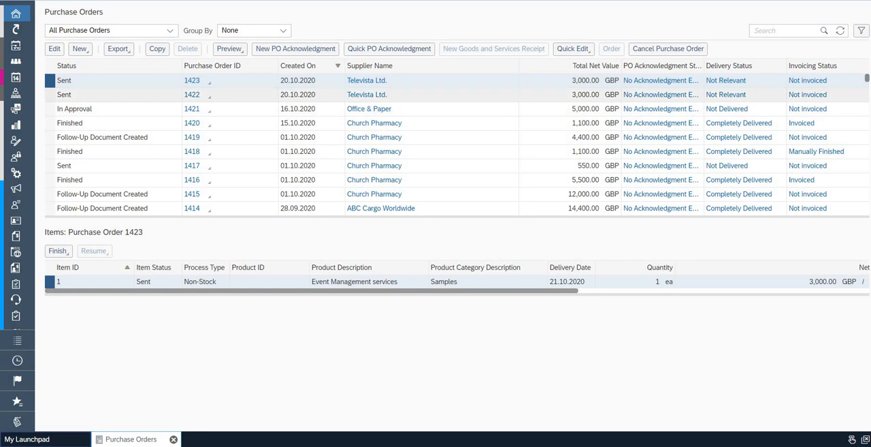
Open the most recent Televista Ltd. purchase order and examine its approval process and extended document flow, closing the order when finished
{"action": "left_click", "coordinate": [55, 49]}
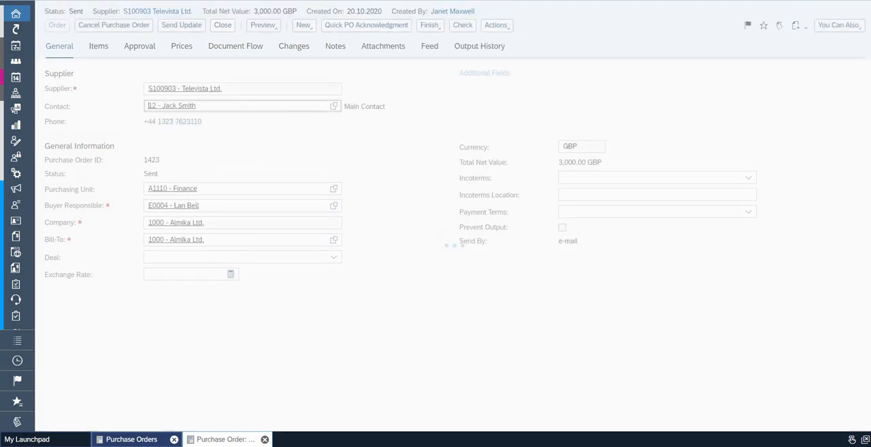
{"action": "left_click", "coordinate": [140, 46]}
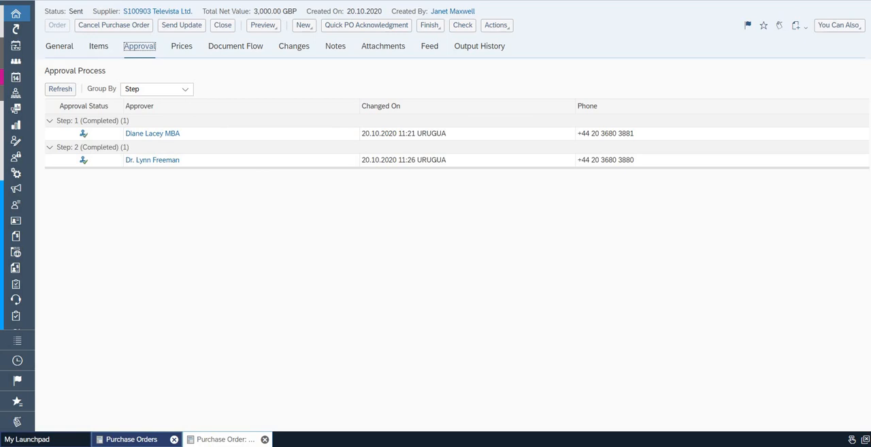
{"action": "left_click", "coordinate": [236, 47]}
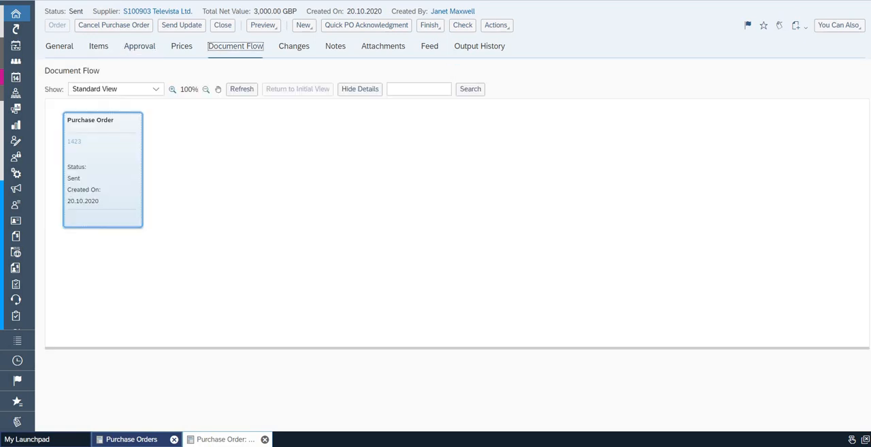
{"action": "left_click", "coordinate": [156, 89]}
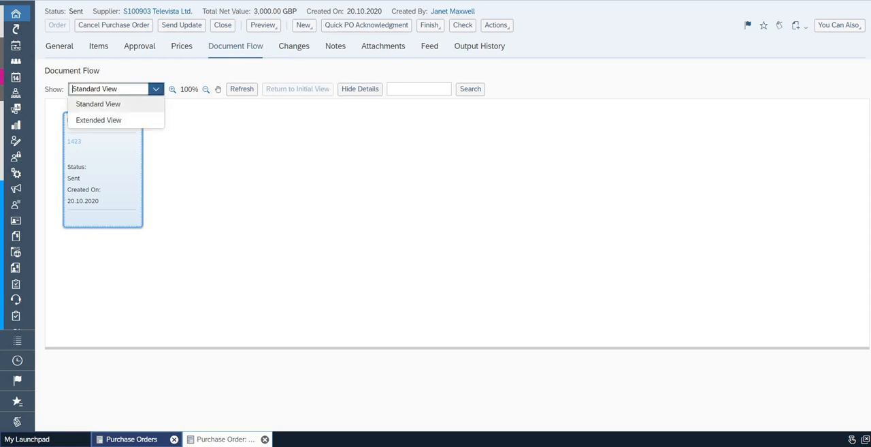
{"action": "left_click", "coordinate": [96, 120]}
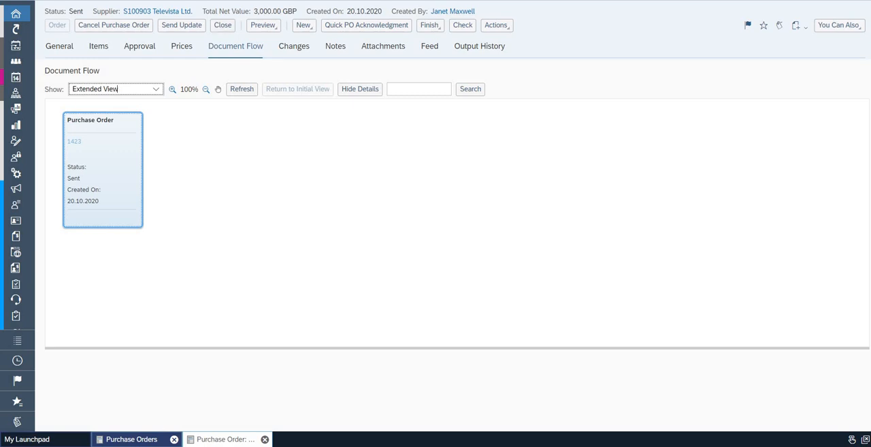
{"action": "left_click", "coordinate": [223, 25]}
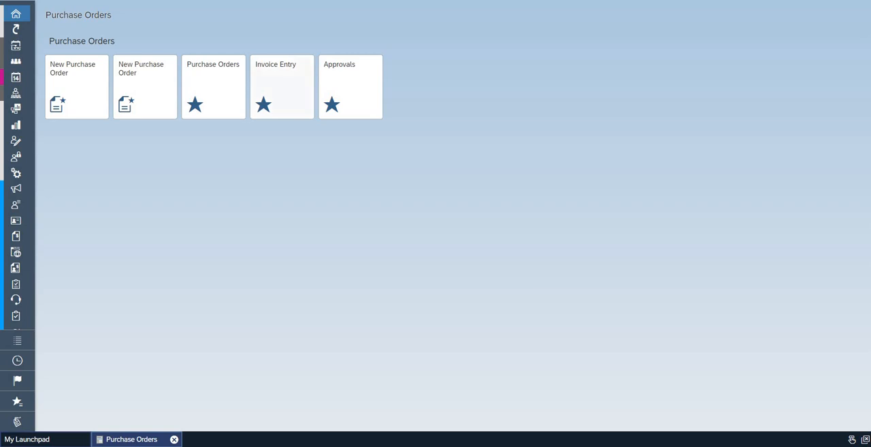
Create a new invoice from the most recent Televista Ltd. order awaiting invoicing and set the invoice date to 20.10.2020
{"action": "left_click", "coordinate": [281, 87]}
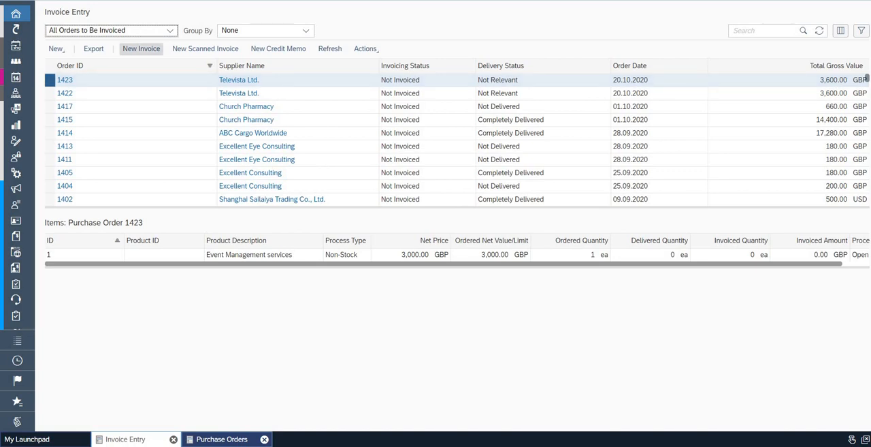
{"action": "left_click", "coordinate": [141, 48]}
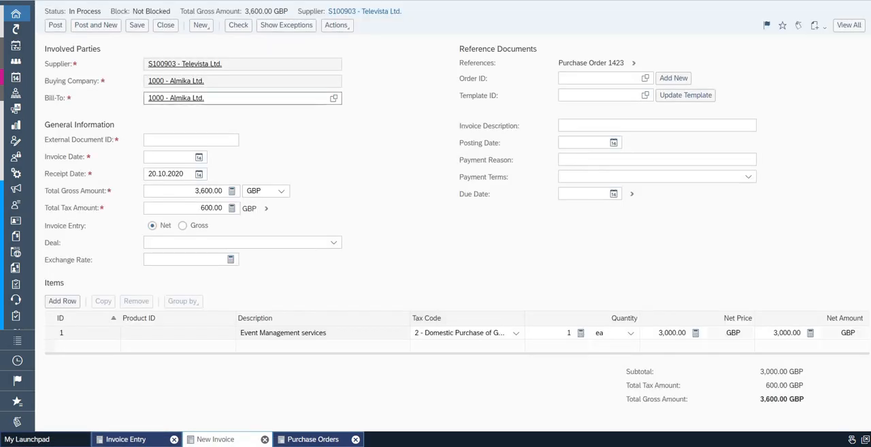
{"action": "left_click", "coordinate": [199, 157]}
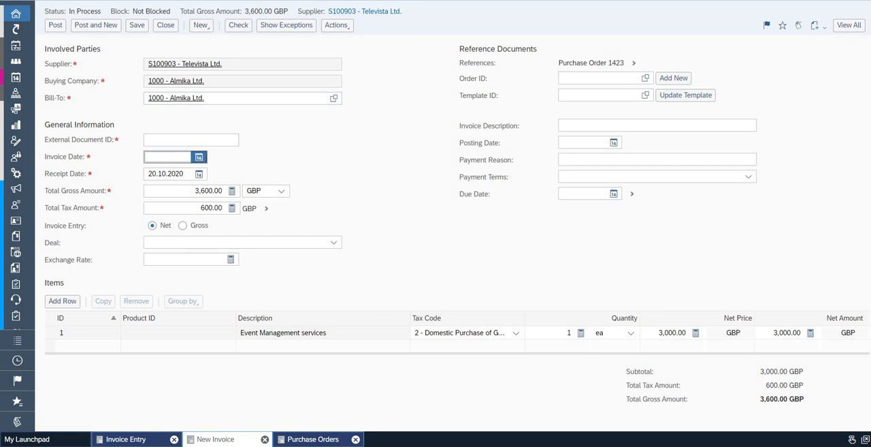
{"action": "left_click", "coordinate": [165, 236]}
{"action": "left_click", "coordinate": [151, 249]}
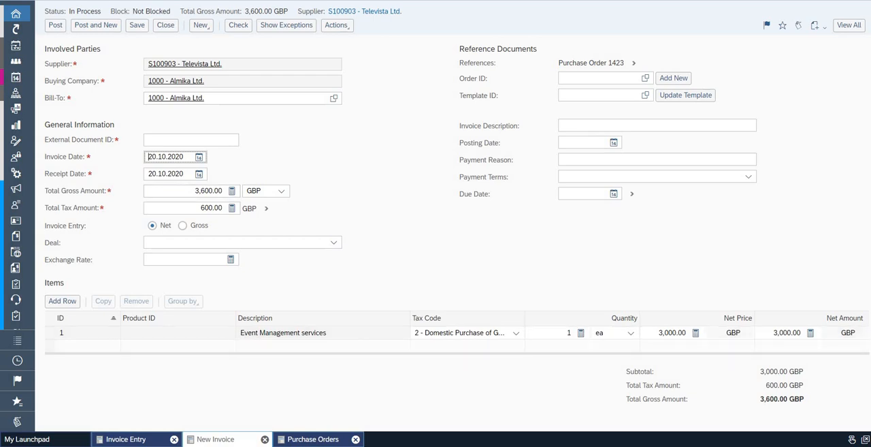
Show the invoice's full view, examine the item's cost distribution and the exceptions, and check the document for errors
{"action": "left_click", "coordinate": [850, 26]}
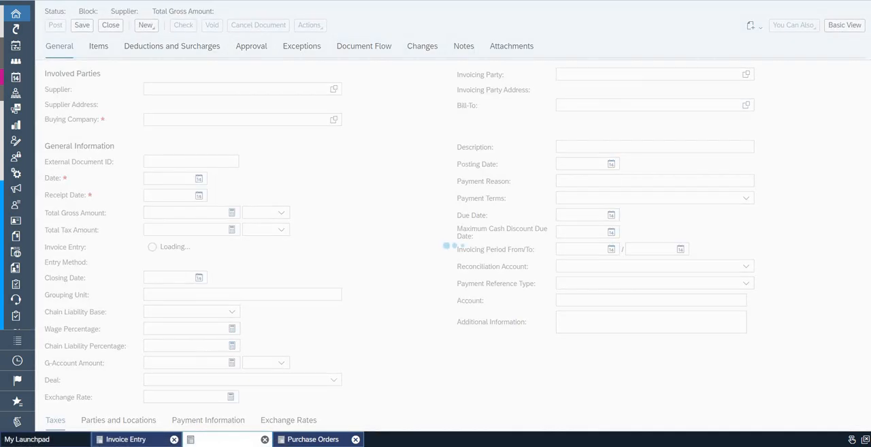
{"action": "left_click", "coordinate": [98, 46]}
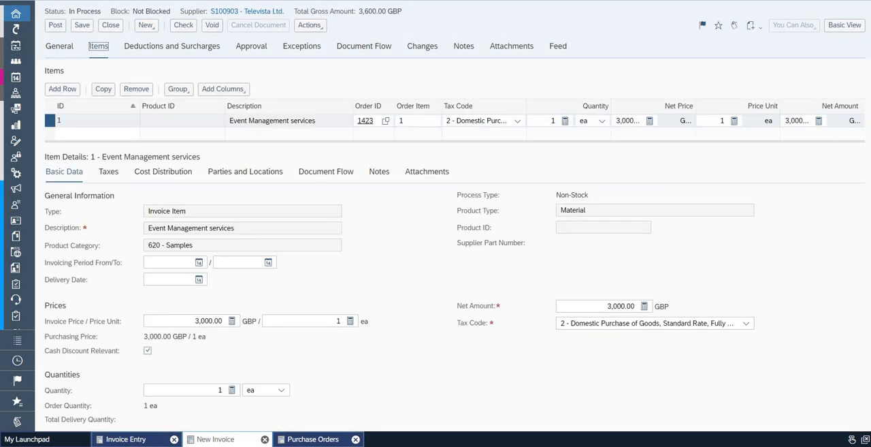
{"action": "left_click", "coordinate": [172, 172]}
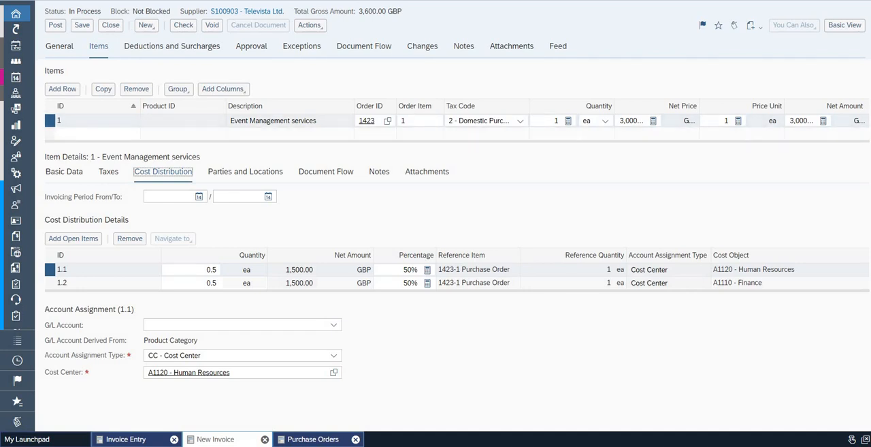
{"action": "left_click", "coordinate": [302, 46]}
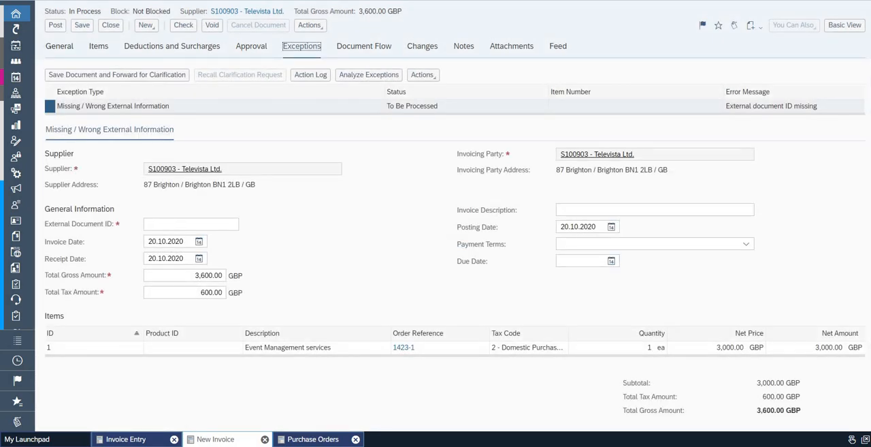
{"action": "left_click", "coordinate": [183, 25]}
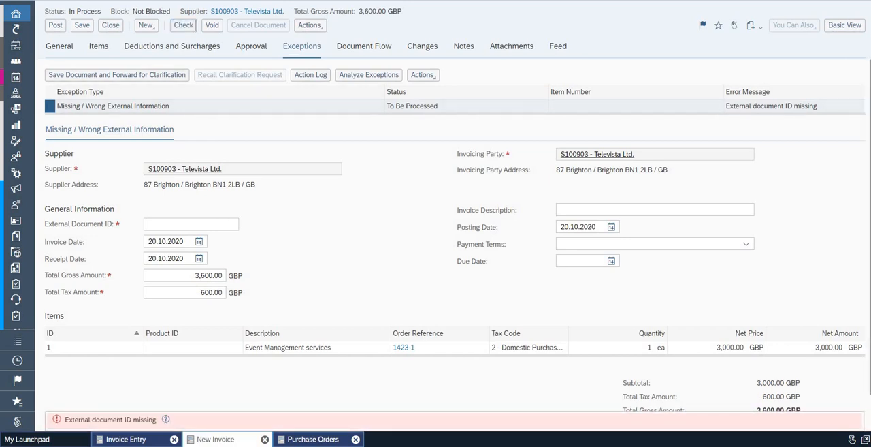
Set the invoice's External Document ID to SINV5647 in its general data and check the document again
{"action": "left_click", "coordinate": [59, 46]}
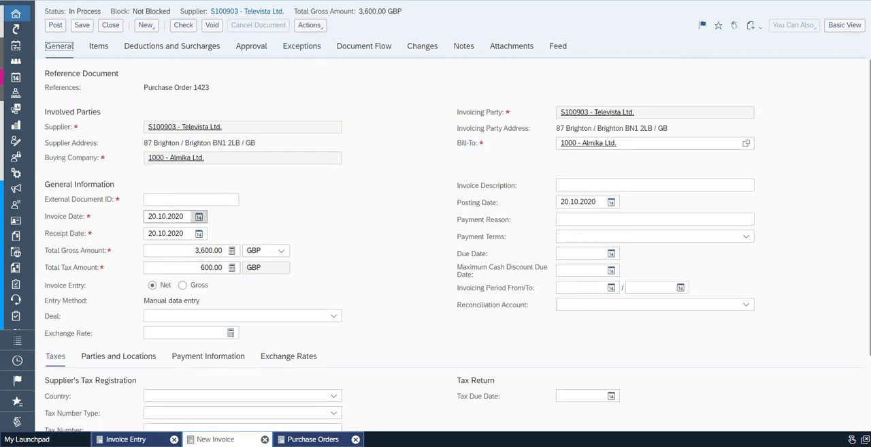
{"action": "left_click", "coordinate": [190, 199]}
{"action": "type", "text": "S"}
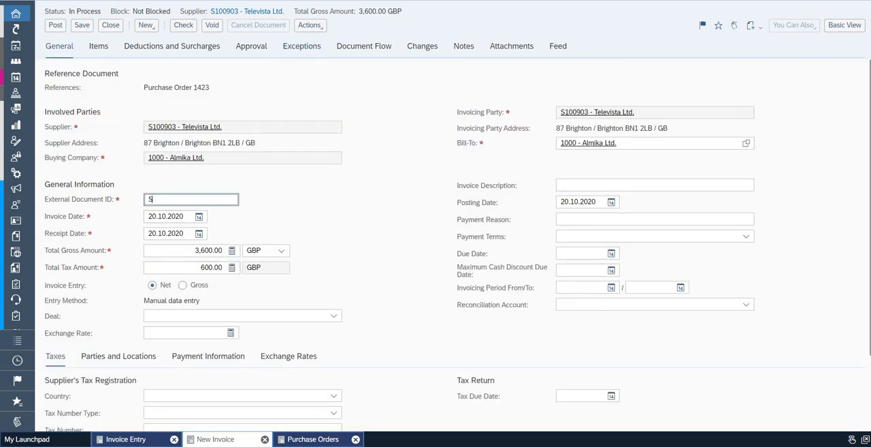
{"action": "type", "text": "INV5647"}
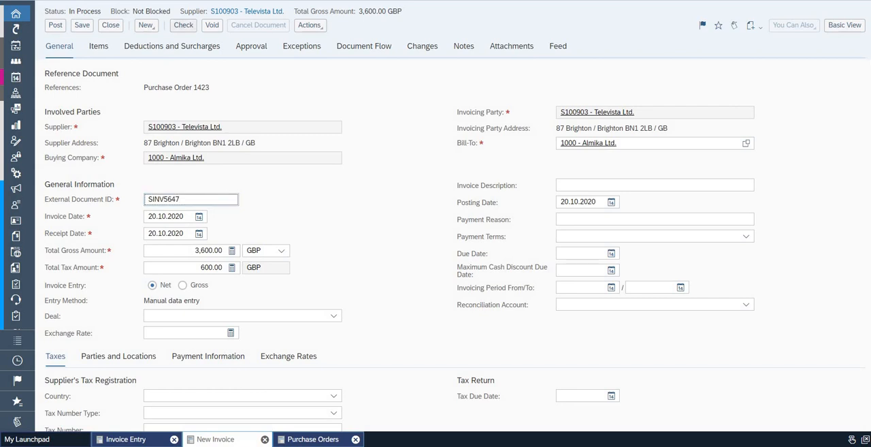
{"action": "left_click", "coordinate": [183, 26]}
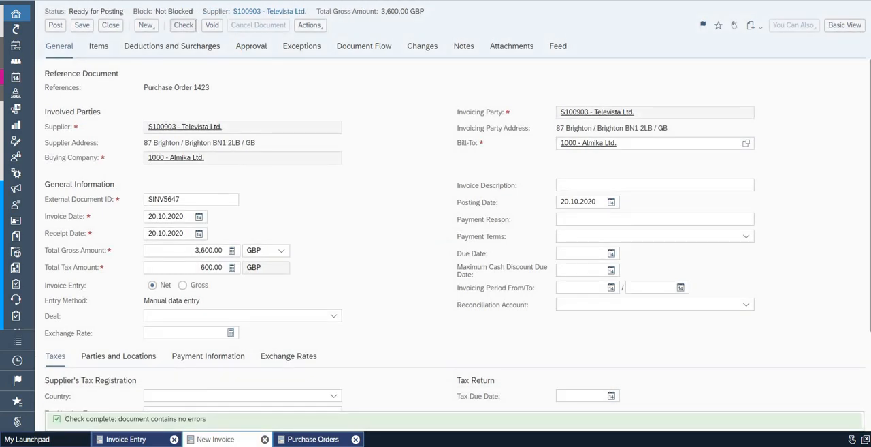
Review the invoice's exceptions once more and post the invoice, closing the invoice entry list
{"action": "left_click", "coordinate": [302, 47]}
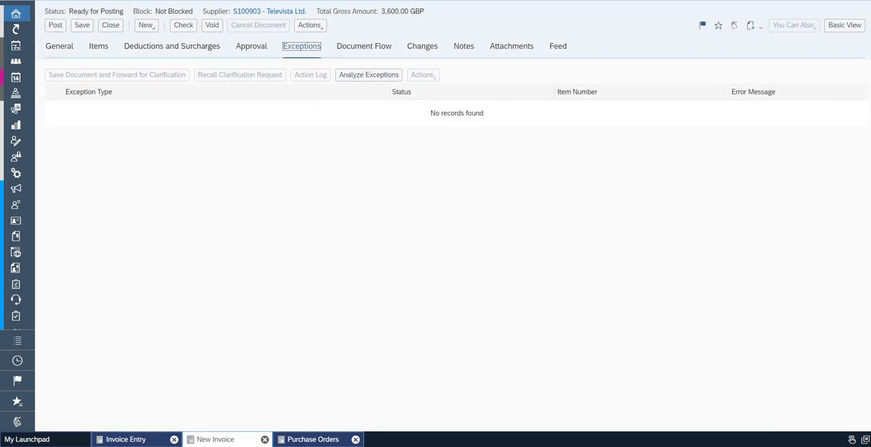
{"action": "left_click", "coordinate": [59, 46]}
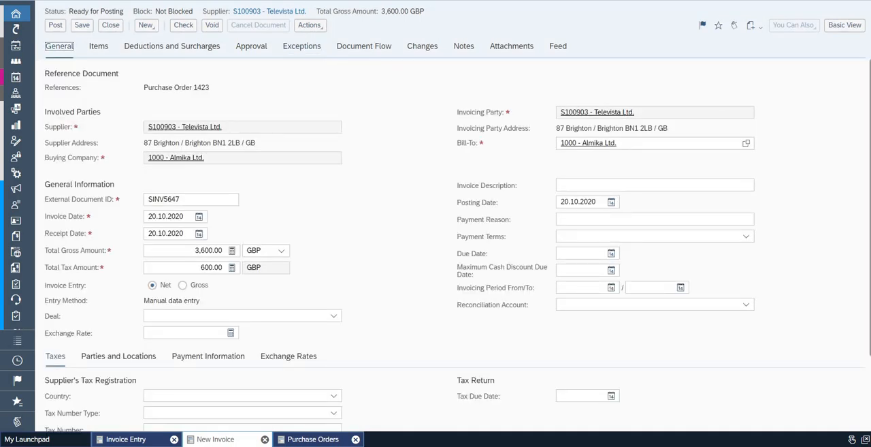
{"action": "left_click", "coordinate": [55, 26]}
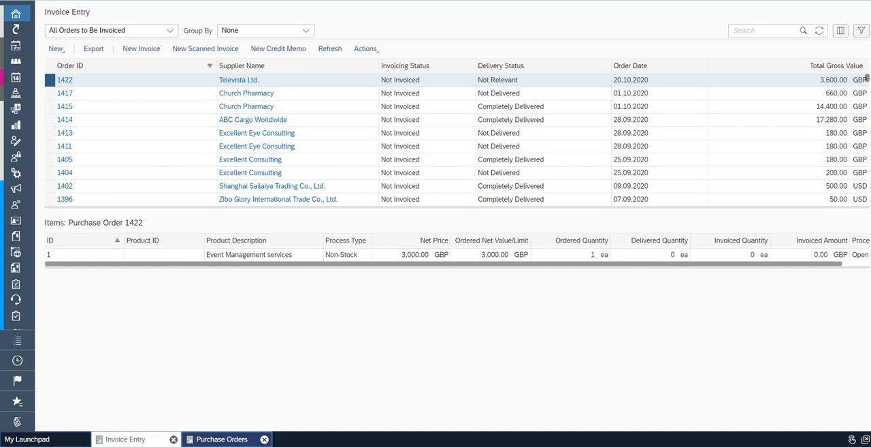
{"action": "left_click", "coordinate": [173, 439]}
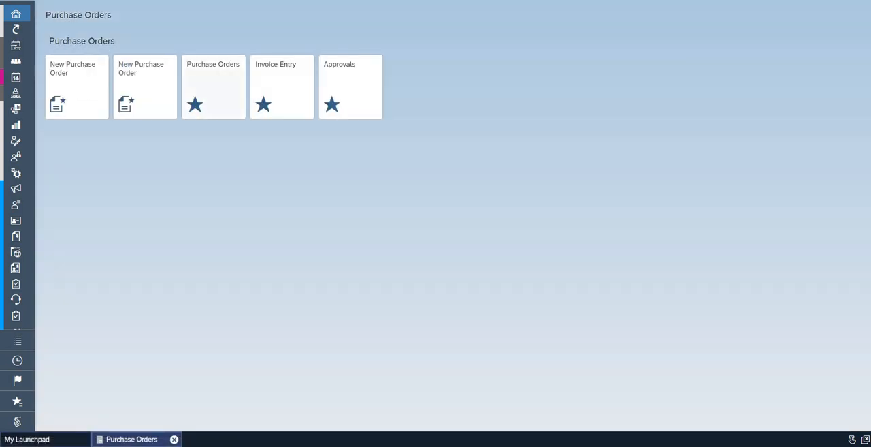
Reopen the invoiced Televista Ltd. purchase order and examine its document flow, including the documents related to the supplier invoice
{"action": "left_click", "coordinate": [213, 86]}
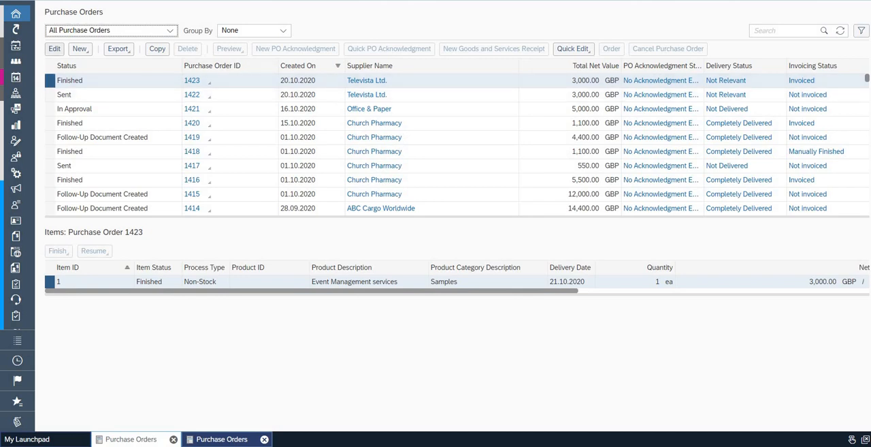
{"action": "left_click", "coordinate": [55, 50]}
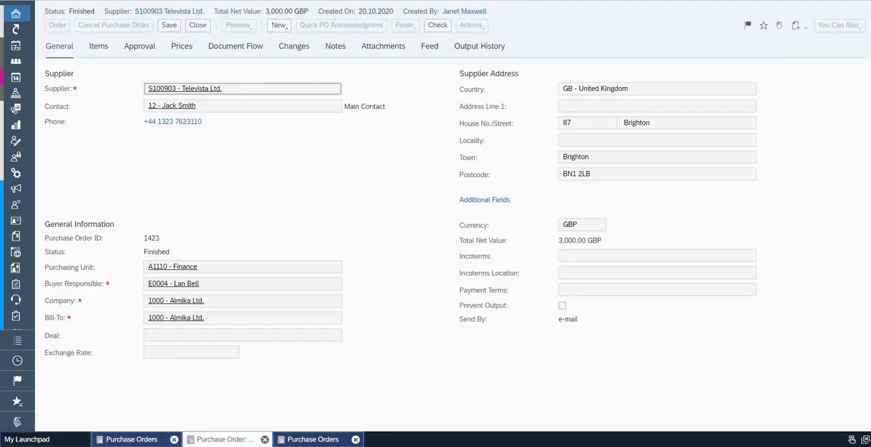
{"action": "left_click", "coordinate": [236, 47]}
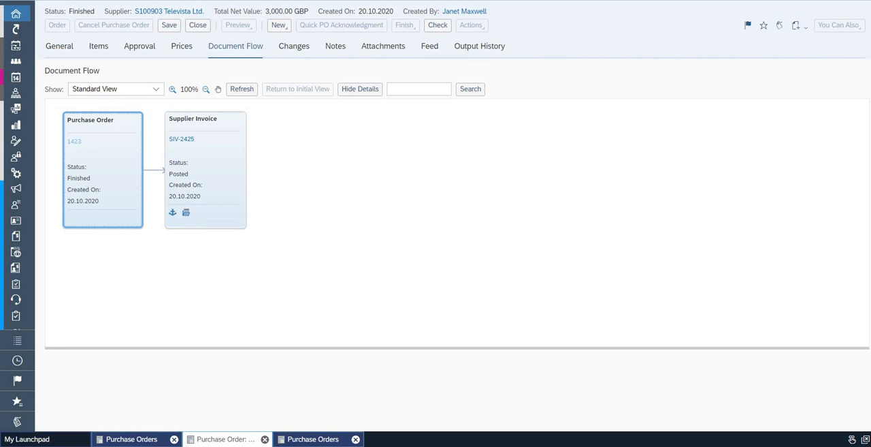
{"action": "left_click", "coordinate": [185, 212]}
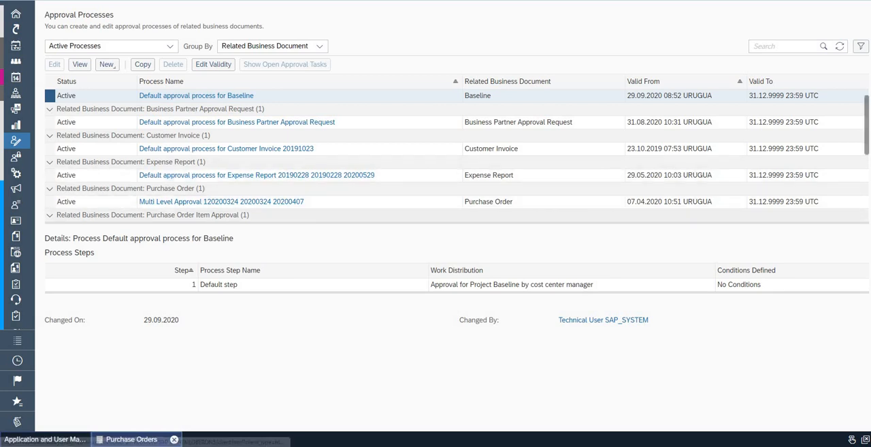
Open a copy of the active Multi Level Approval process for purchase orders and examine the conditions of its "by reporting Line" step
{"action": "left_click", "coordinate": [50, 201]}
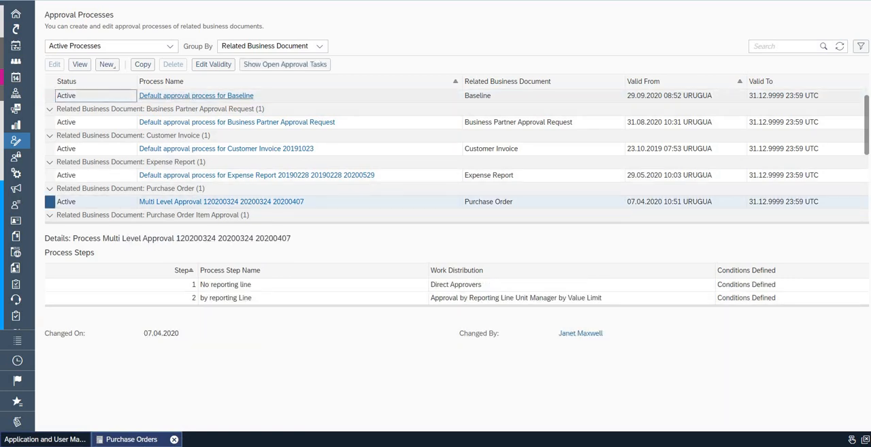
{"action": "left_click", "coordinate": [142, 64]}
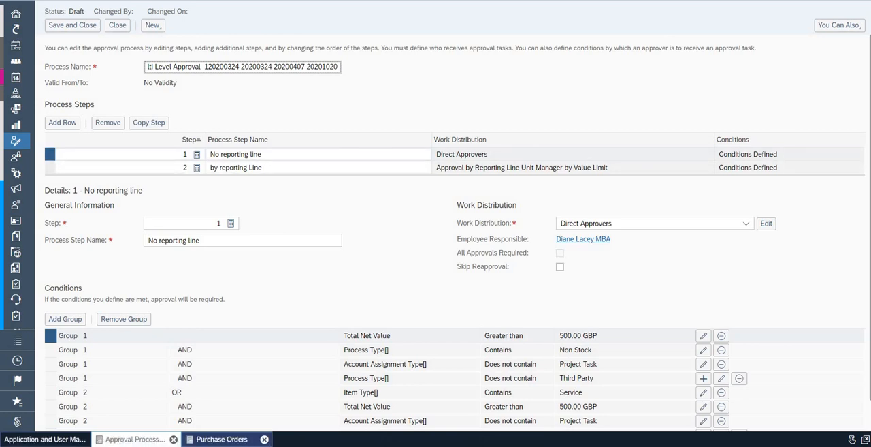
{"action": "left_click", "coordinate": [50, 167]}
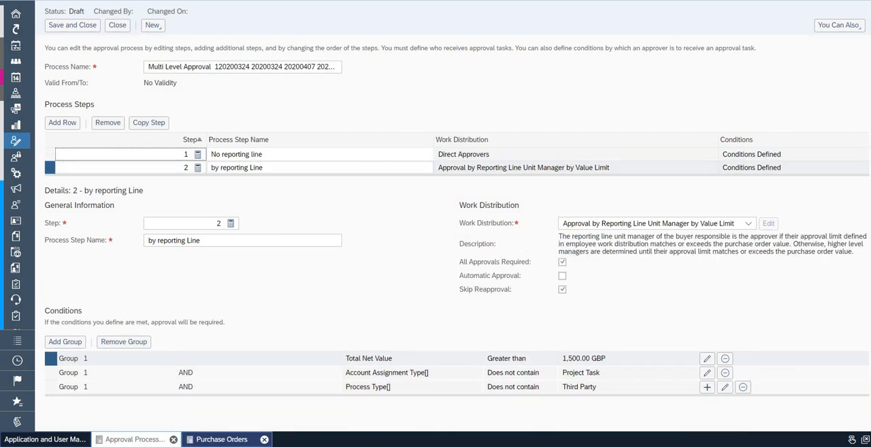